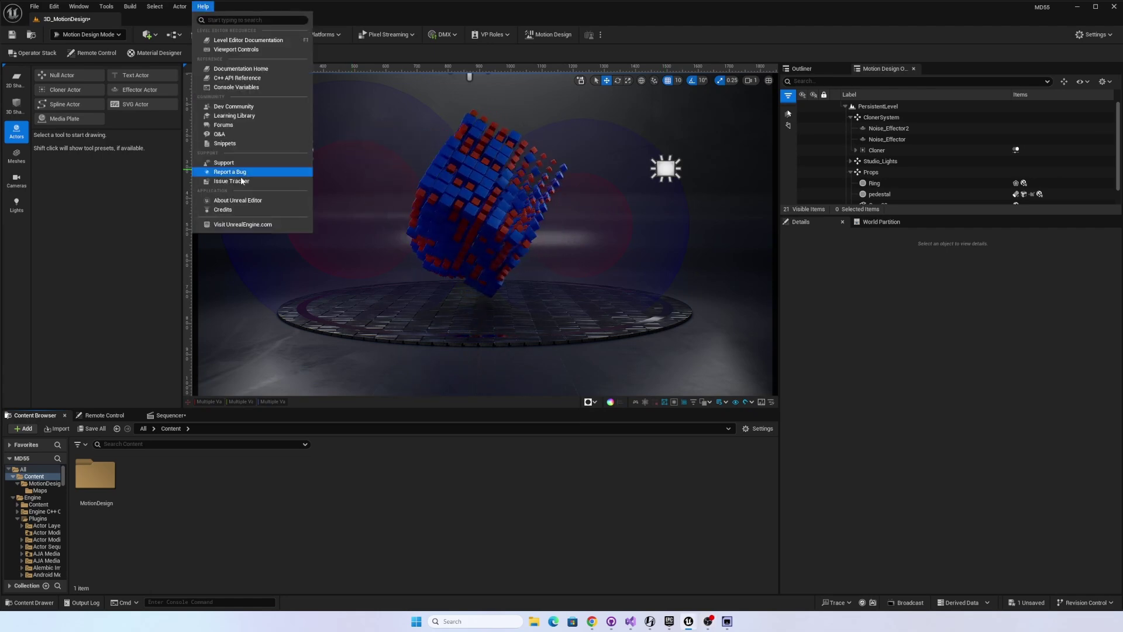
# View the editor's version information and close it
pyautogui.click(238, 200)
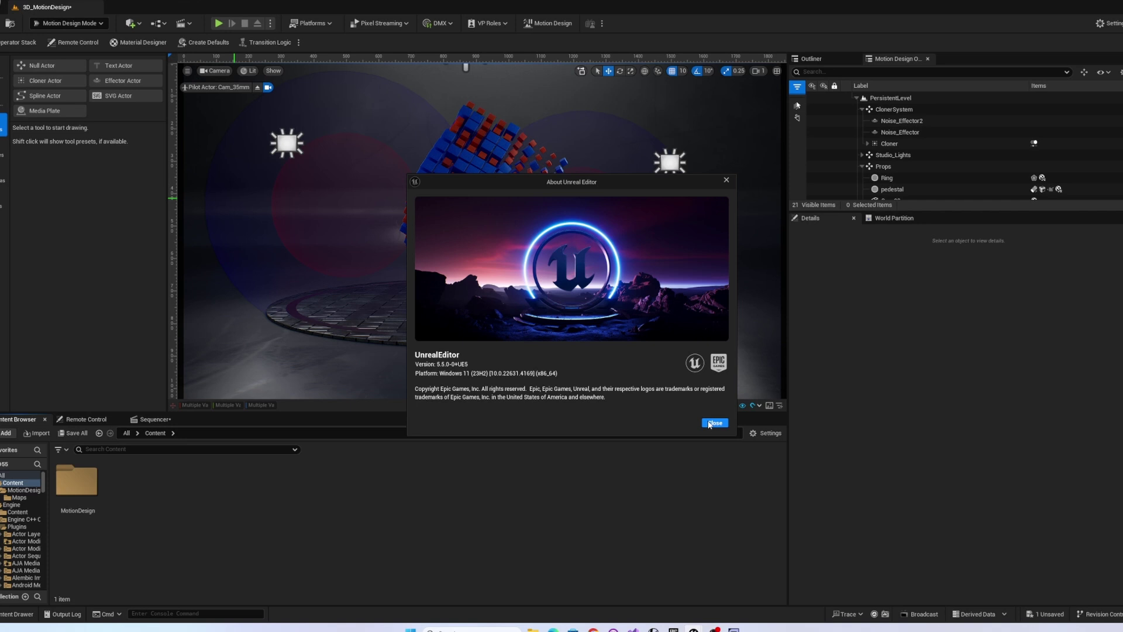
pyautogui.click(714, 423)
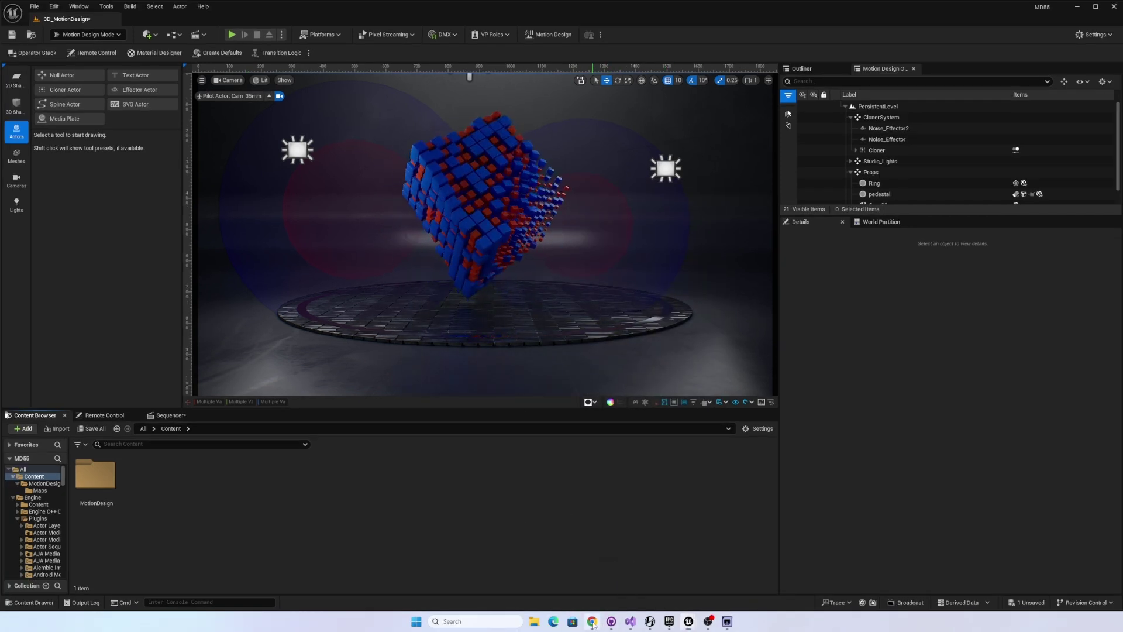
# Switch to Chrome to look through the UnrealEngine GitHub branches and the YouTube video on building from source, and return to Unreal Editor
pyautogui.click(592, 622)
pyautogui.click(398, 60)
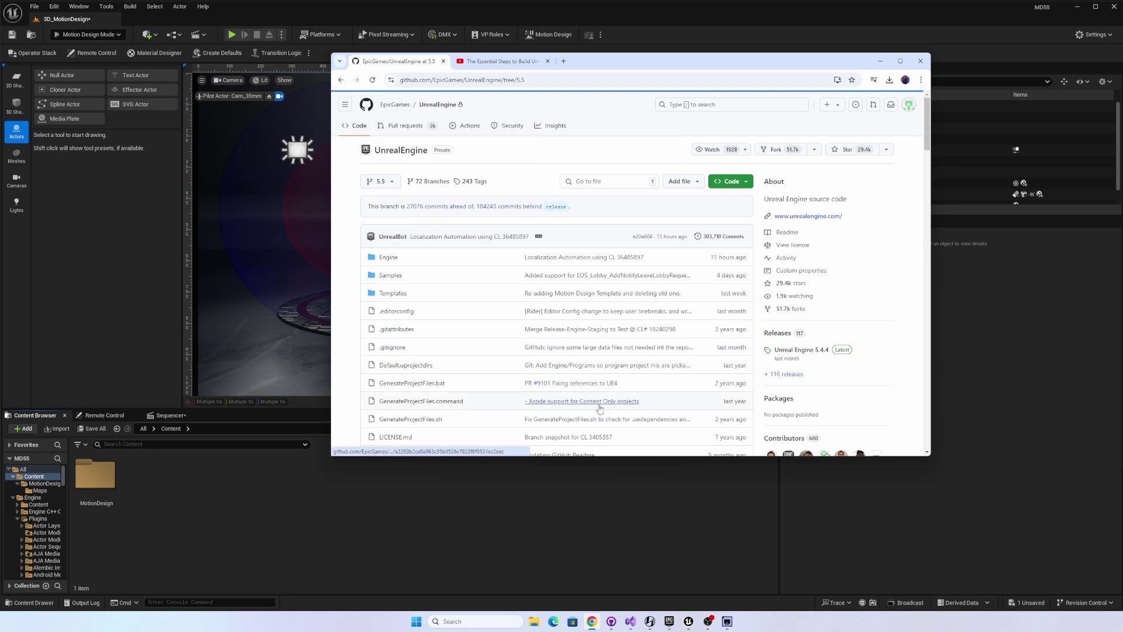
pyautogui.click(390, 182)
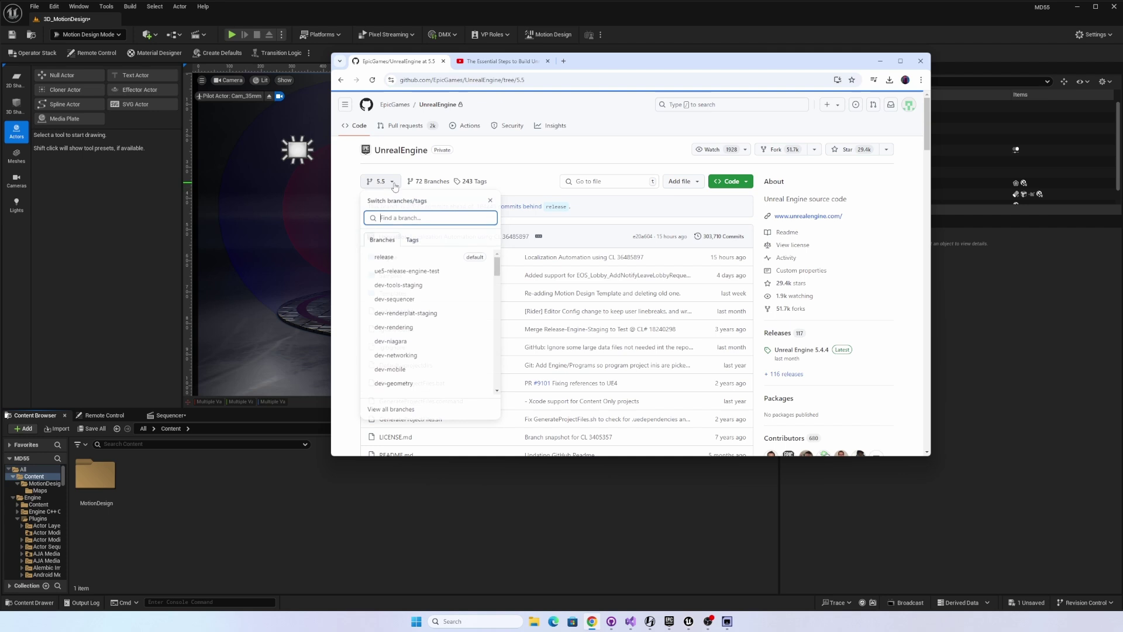
pyautogui.scroll(1, 425, 331)
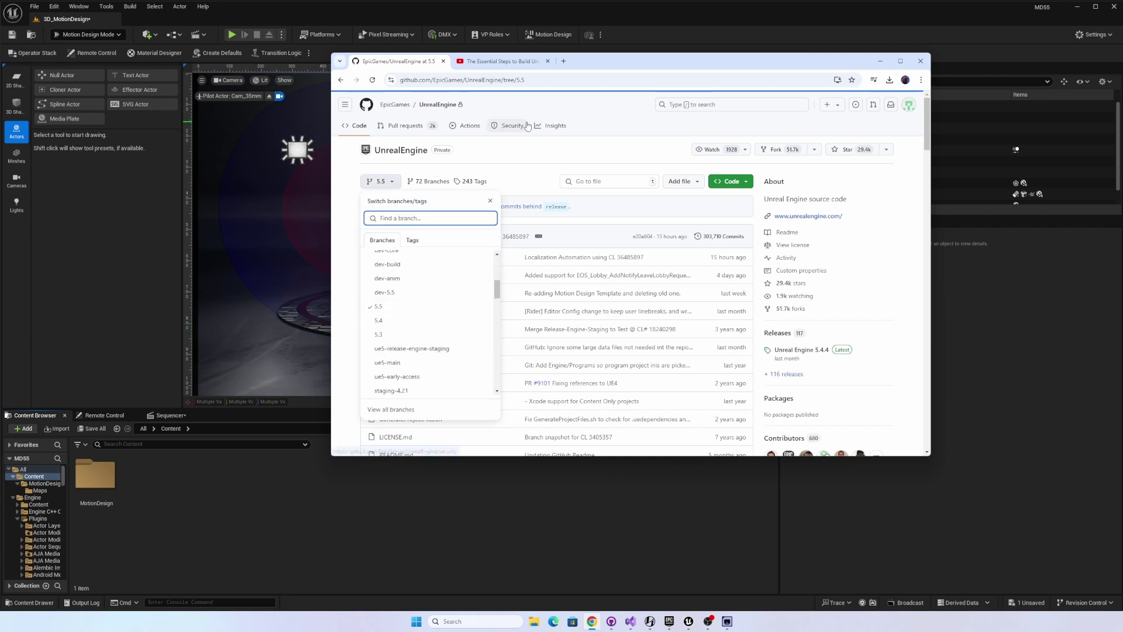
pyautogui.click(505, 62)
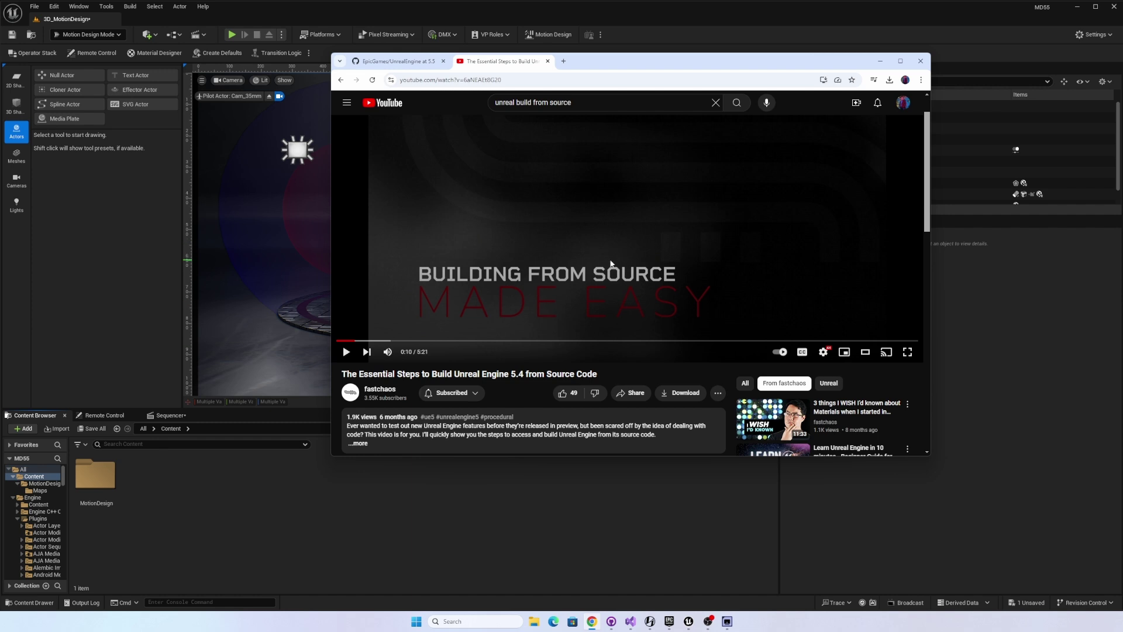
pyautogui.click(522, 541)
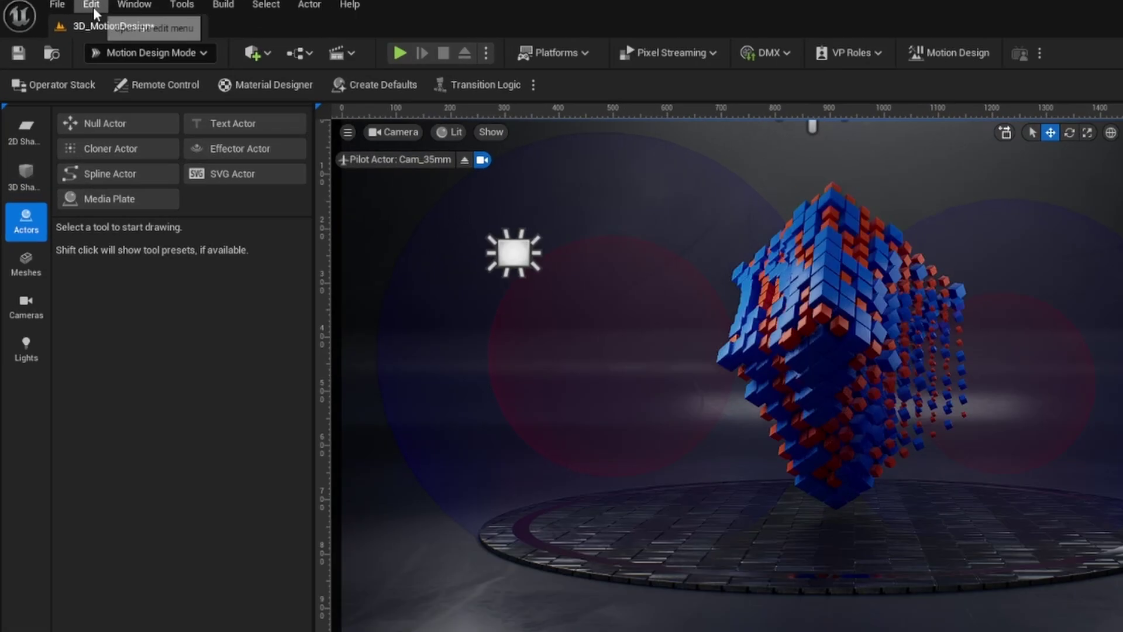
# Search the project's plugins for "ndi" to check the NDI Media plugin, and close the plugin browser
pyautogui.click(53, 6)
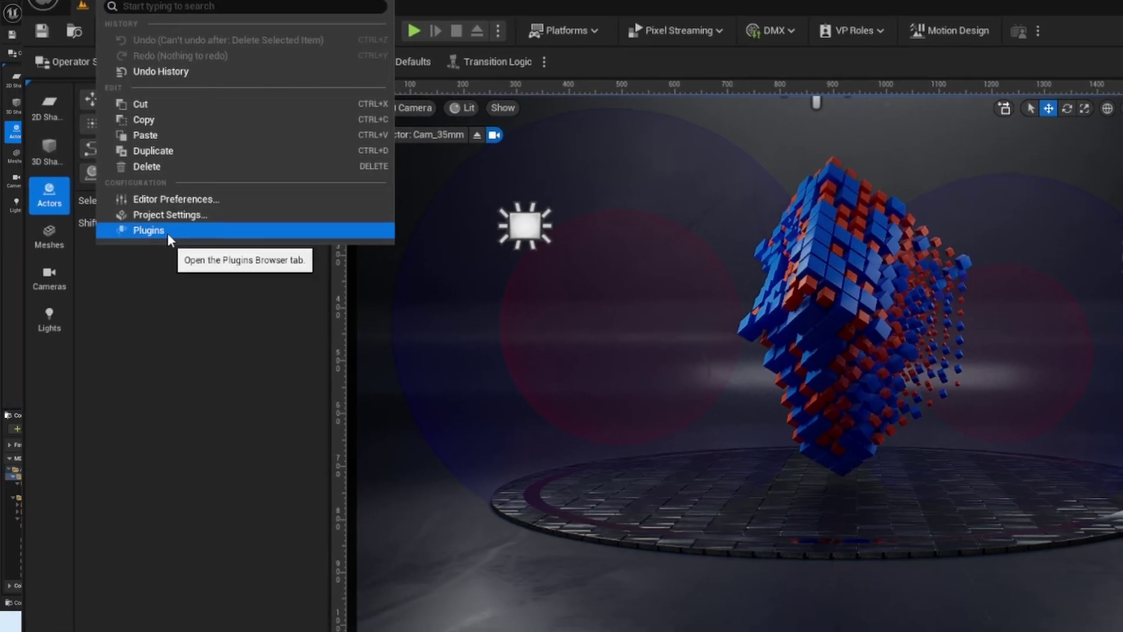
pyautogui.click(87, 150)
pyautogui.click(740, 157)
pyautogui.write('ndi')
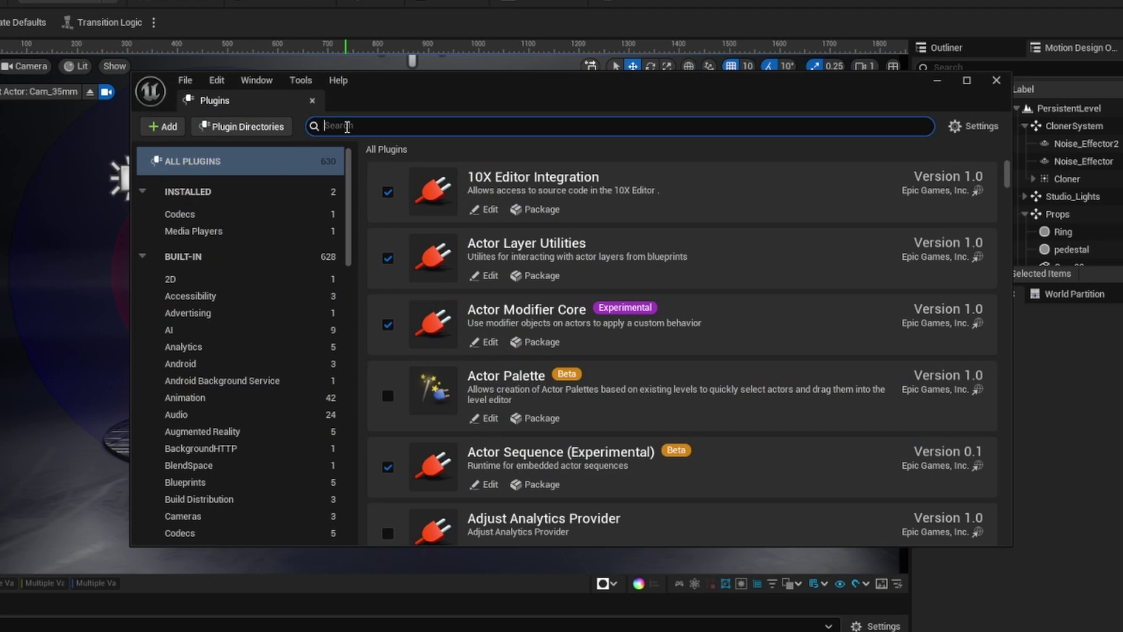
pyautogui.scroll(-2, 391, 343)
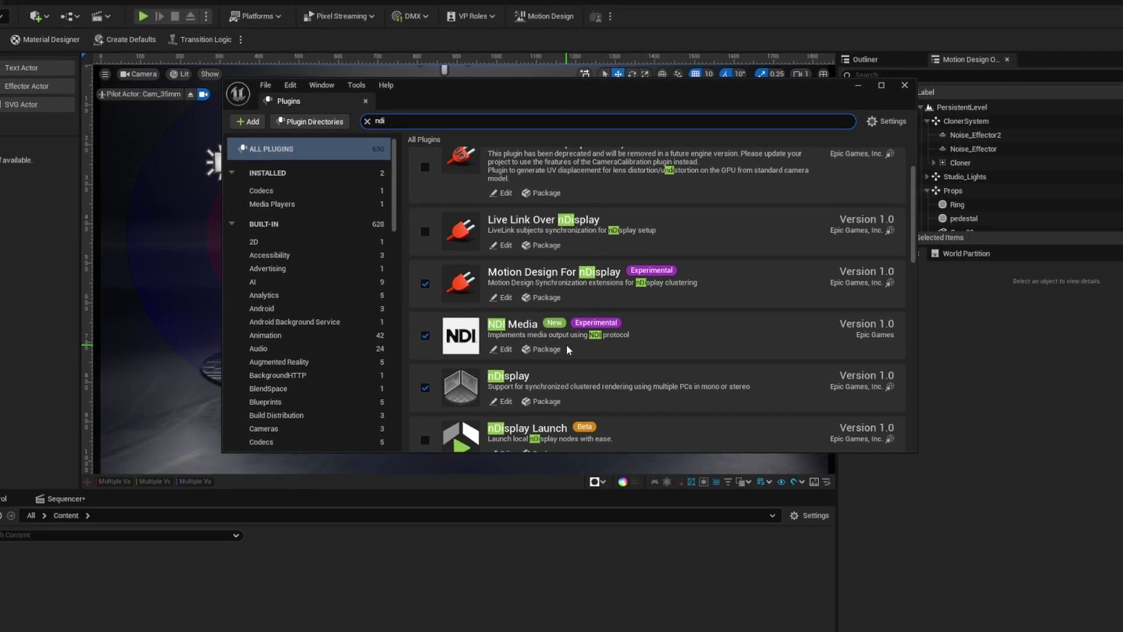
pyautogui.click(899, 85)
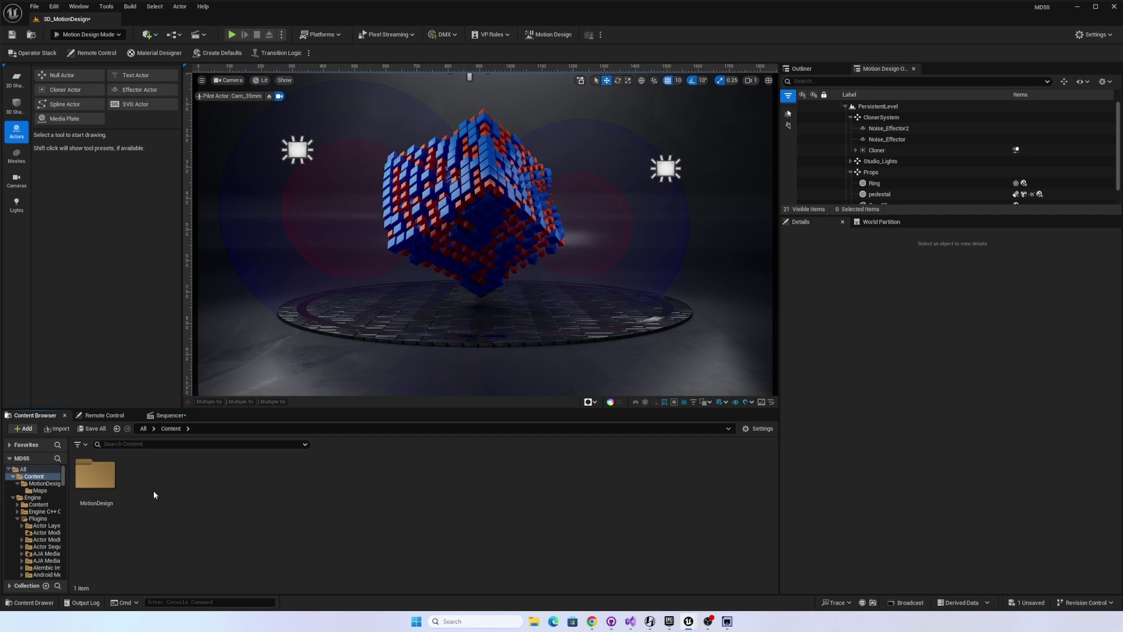
# Create an NDIMedia Output asset in the Content folder and name it MD55-NDIOut1
pyautogui.rightClick(139, 487)
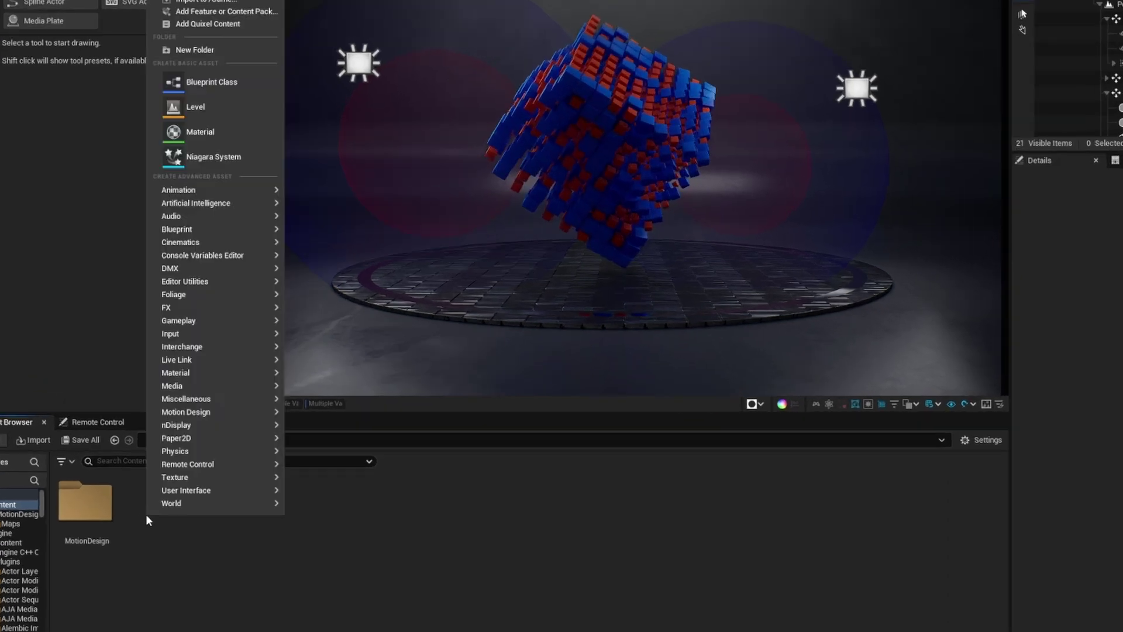
pyautogui.moveTo(157, 391)
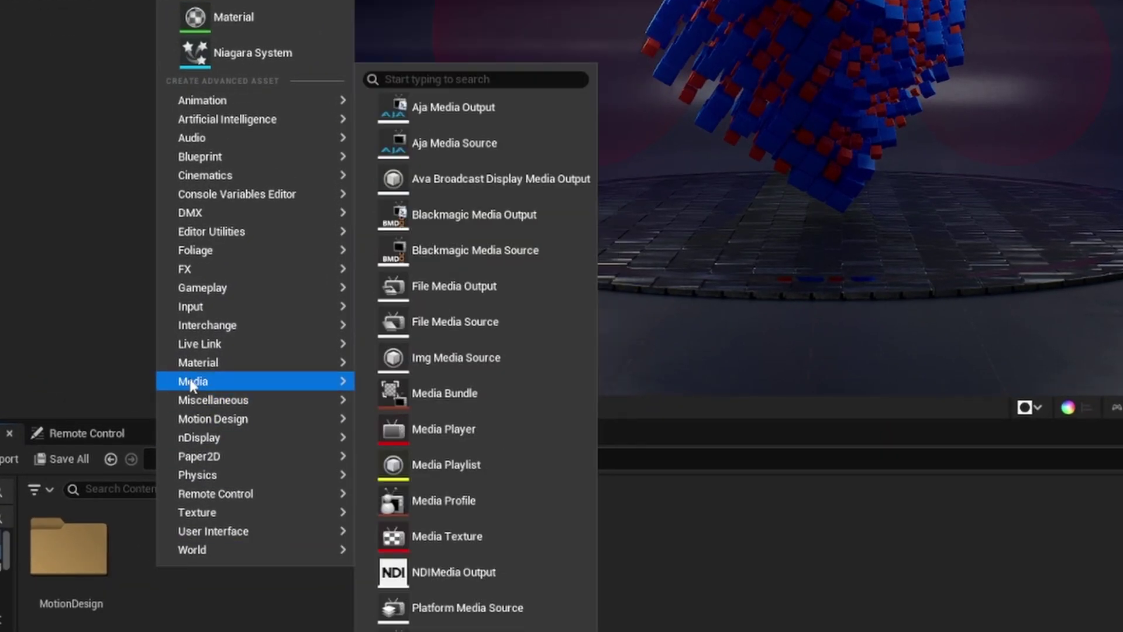
pyautogui.click(461, 573)
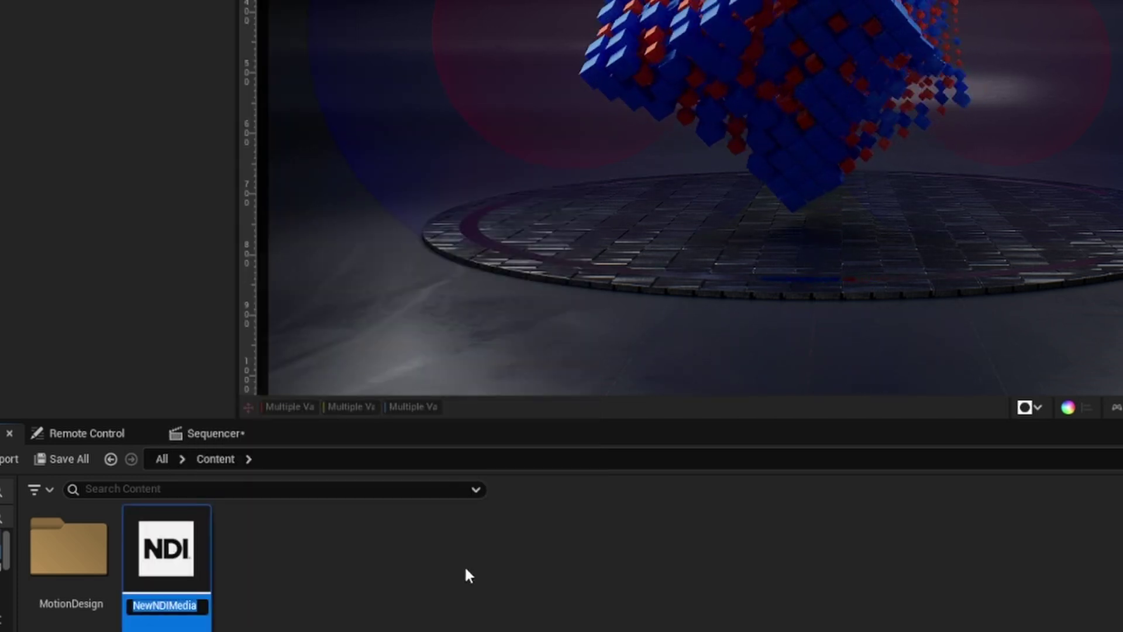
pyautogui.write('MD')
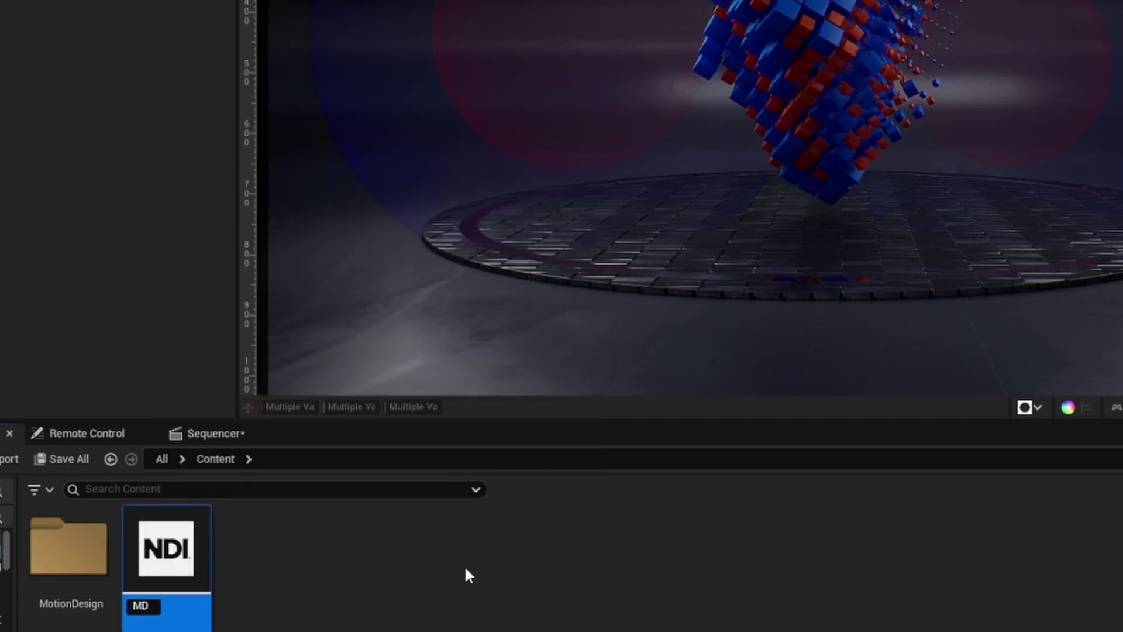
pyautogui.write('55-')
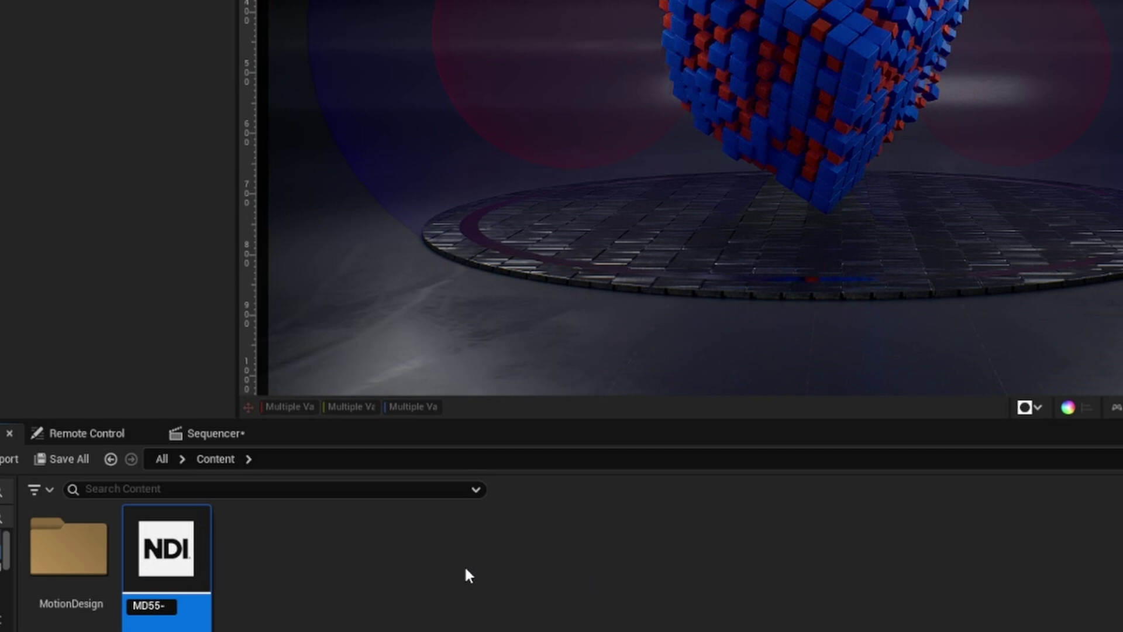
pyautogui.write('NDIOut1')
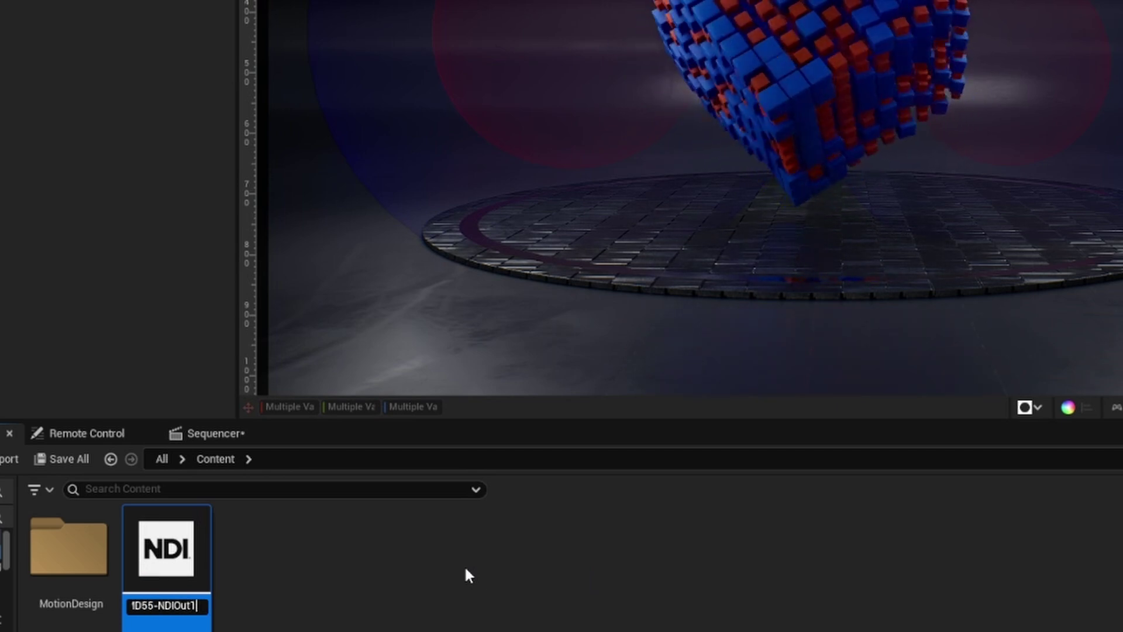
pyautogui.press('Return')
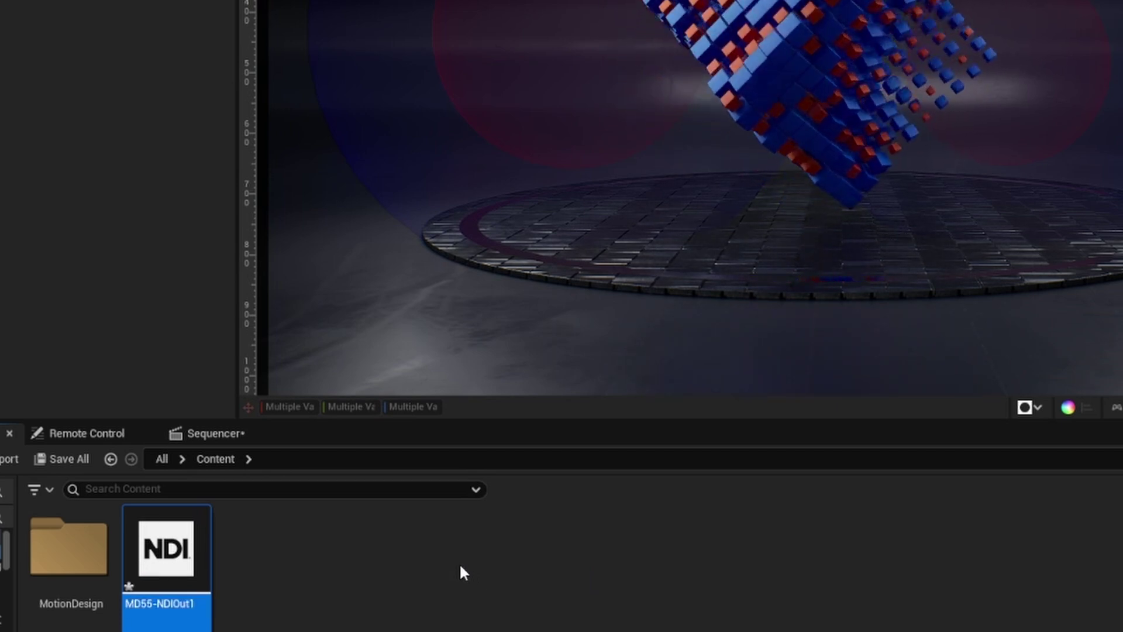
# Open the MD55-NDIOut1 asset, set its source name to MD55-NDI01 and keep Fill as the output type
pyautogui.doubleClick(167, 550)
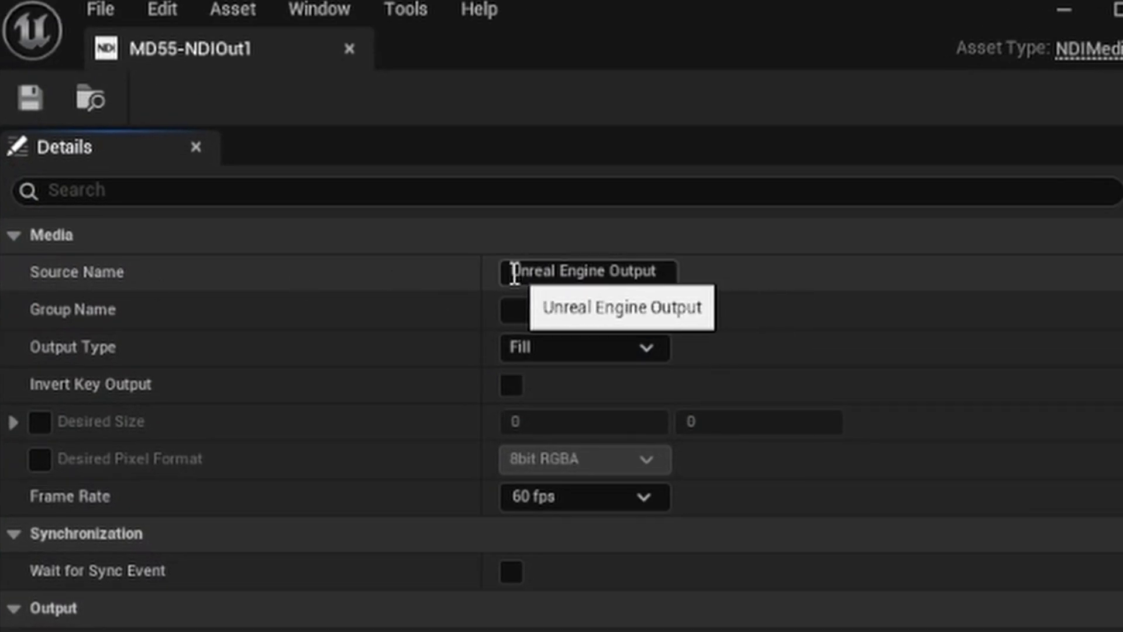
pyautogui.moveTo(514, 273); pyautogui.dragTo(683, 264)
pyautogui.write('MD')
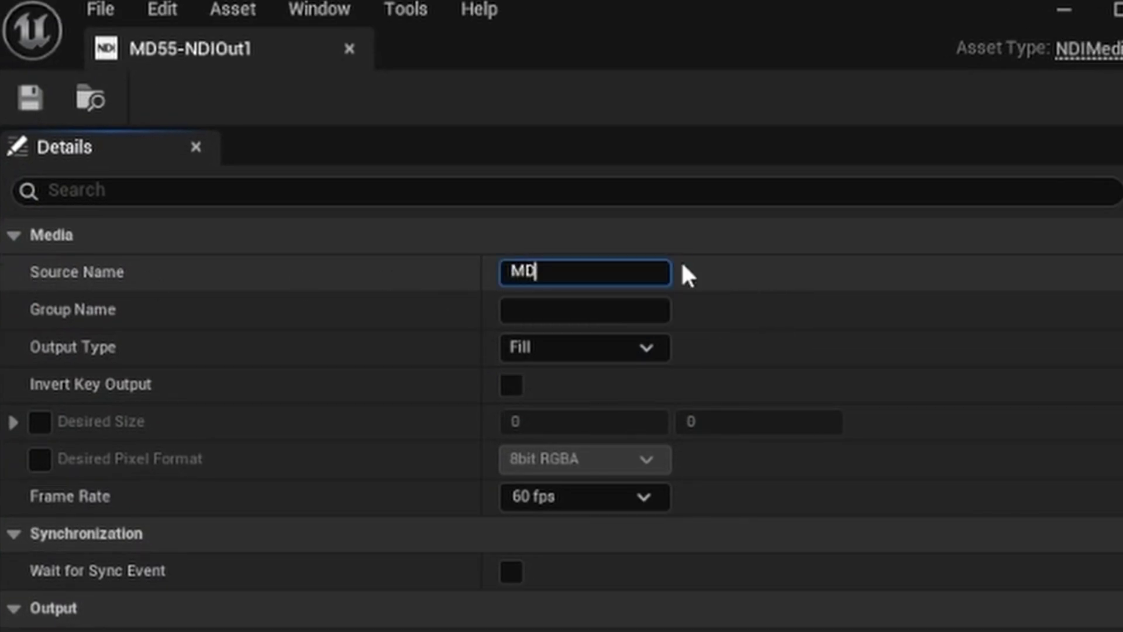
pyautogui.write('55-NDI01')
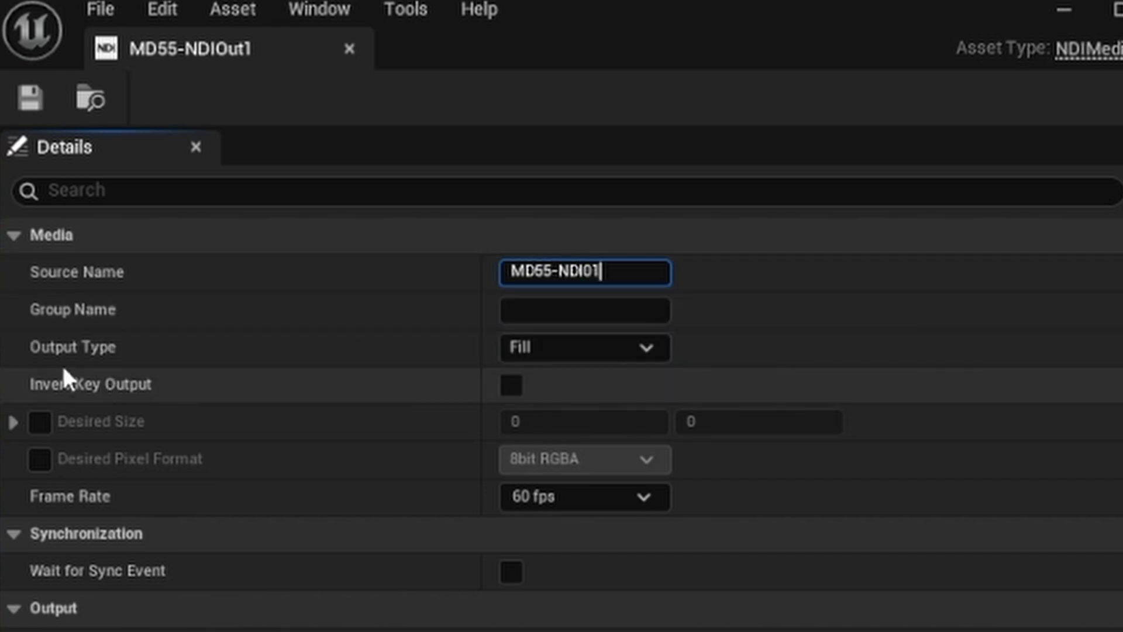
pyautogui.click(563, 346)
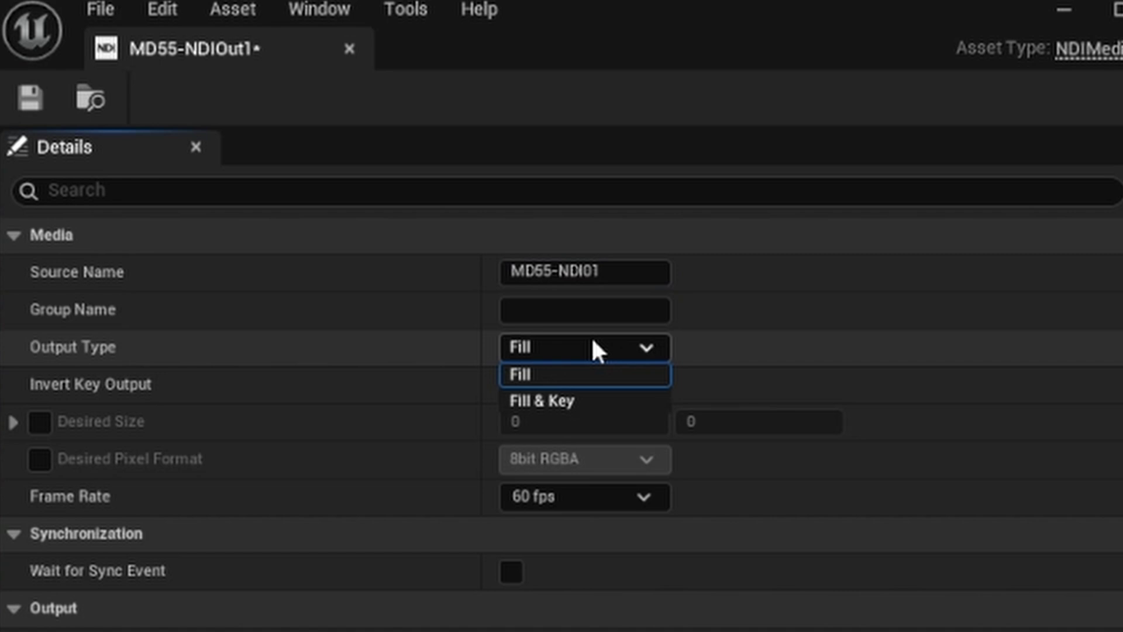
pyautogui.click(575, 347)
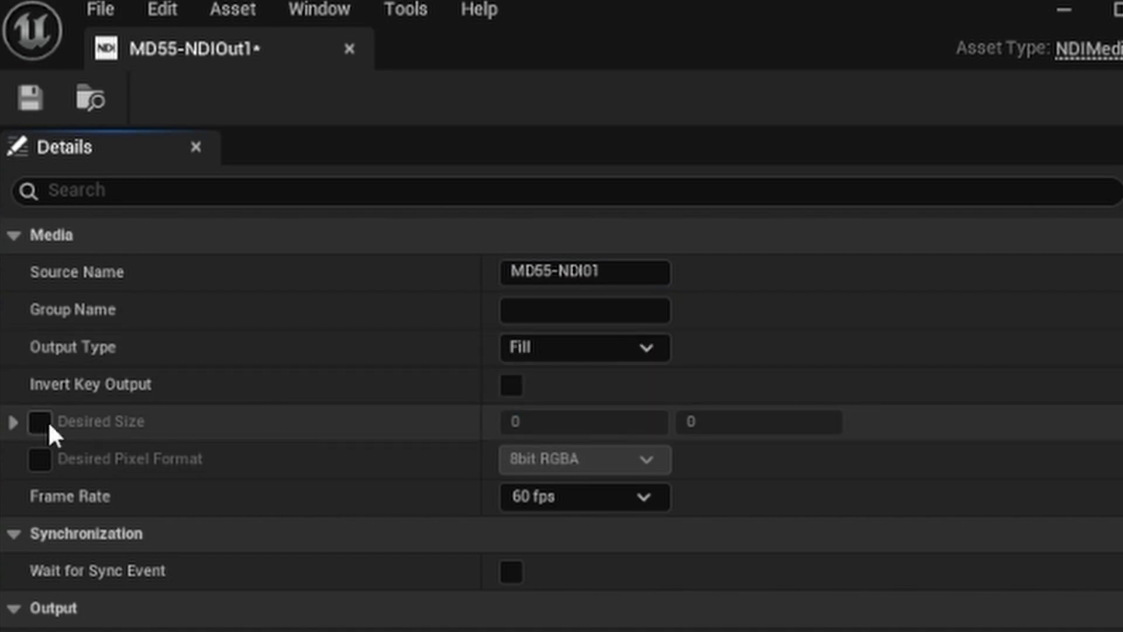
# Enable a desired size of 1280 by 720, set the frame rate to 30 fps, and save and close the NDI output asset
pyautogui.click(41, 422)
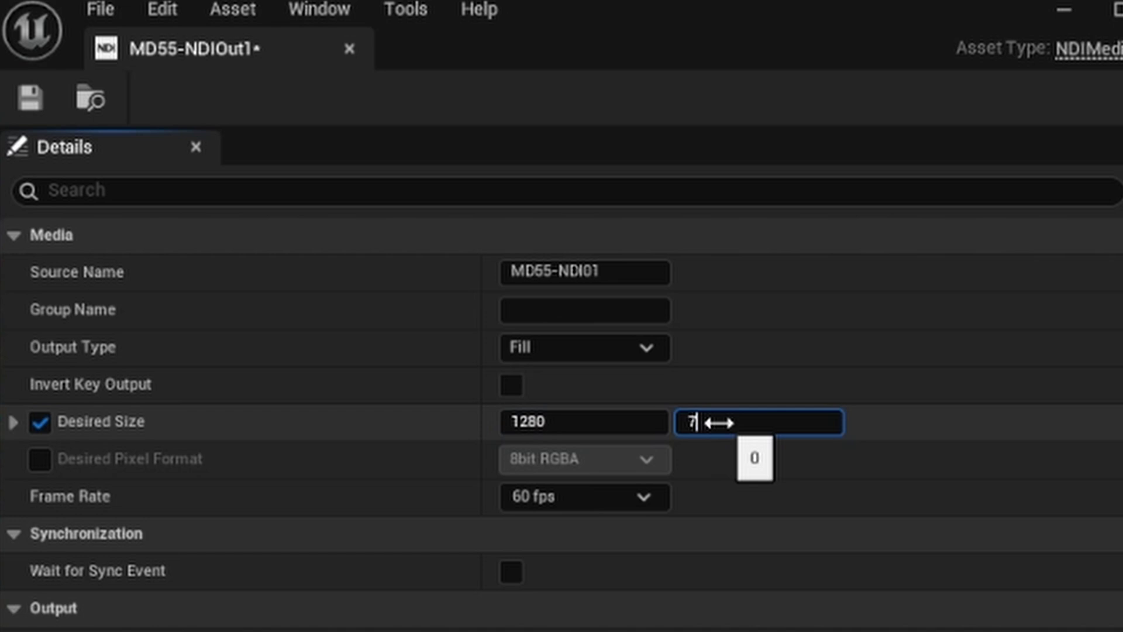
pyautogui.click(763, 496)
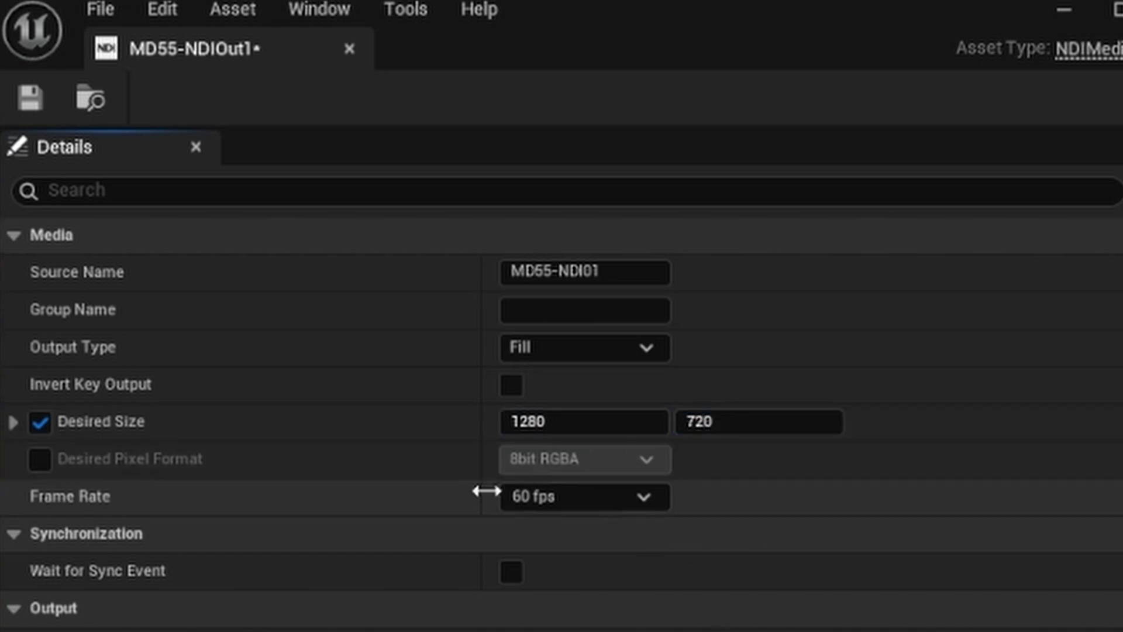
pyautogui.click(554, 496)
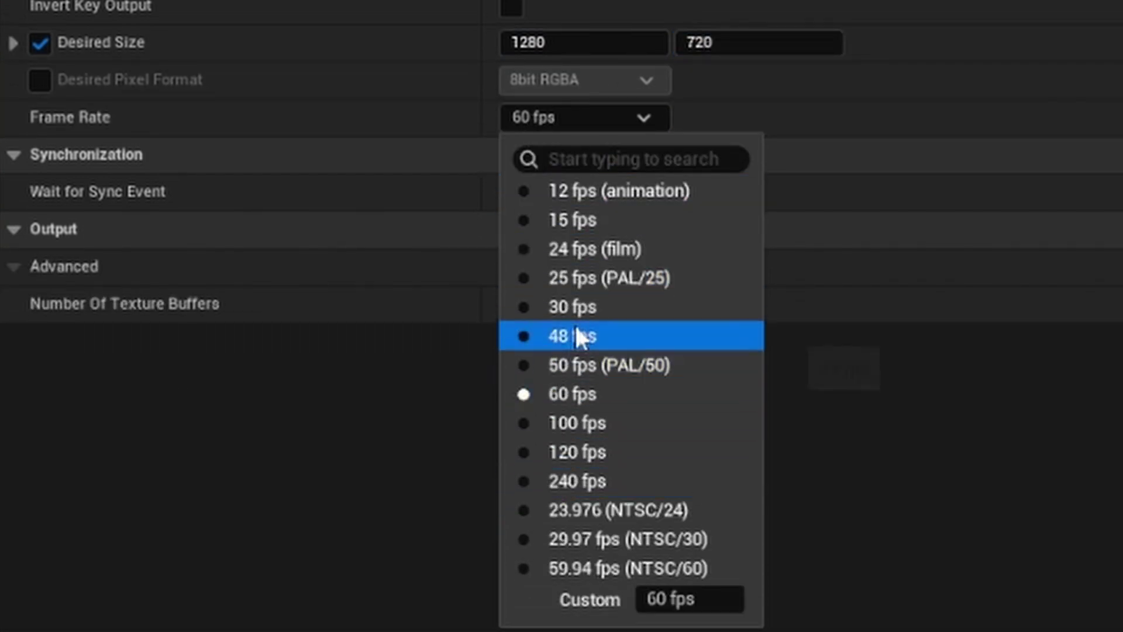
pyautogui.click(575, 307)
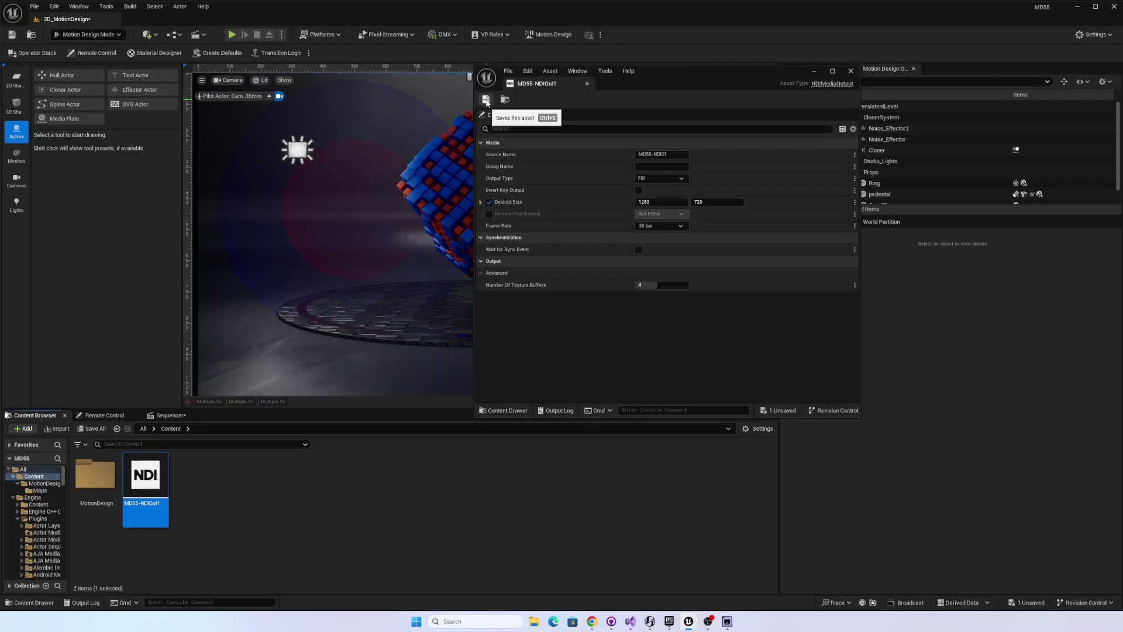
pyautogui.click(851, 71)
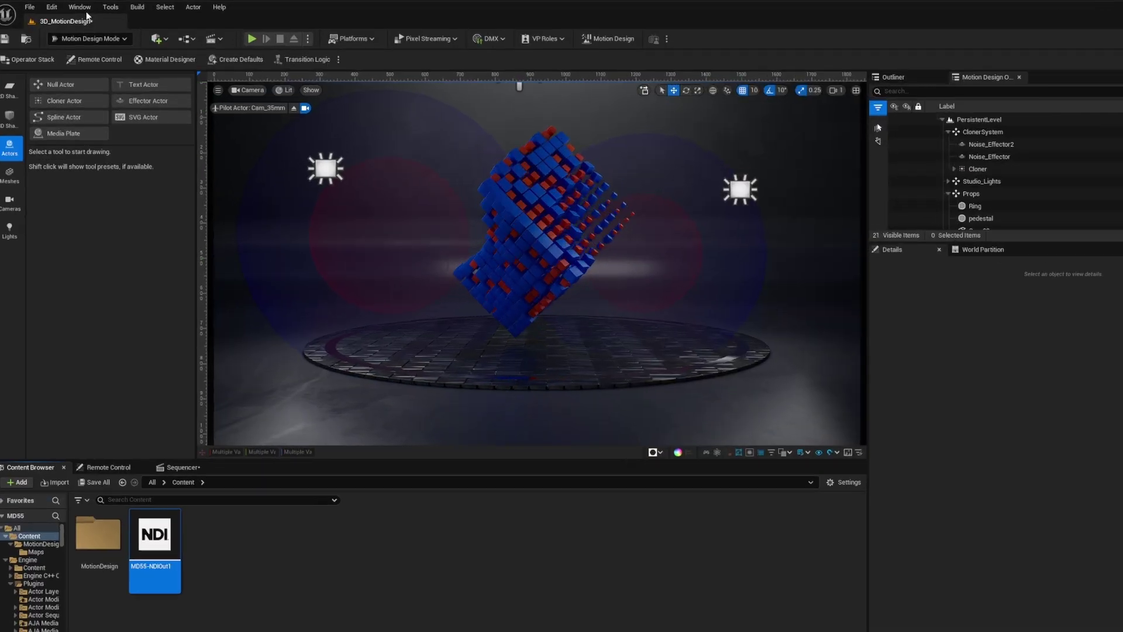
# Open the Media Capture window and add one viewport capture entry
pyautogui.click(81, 6)
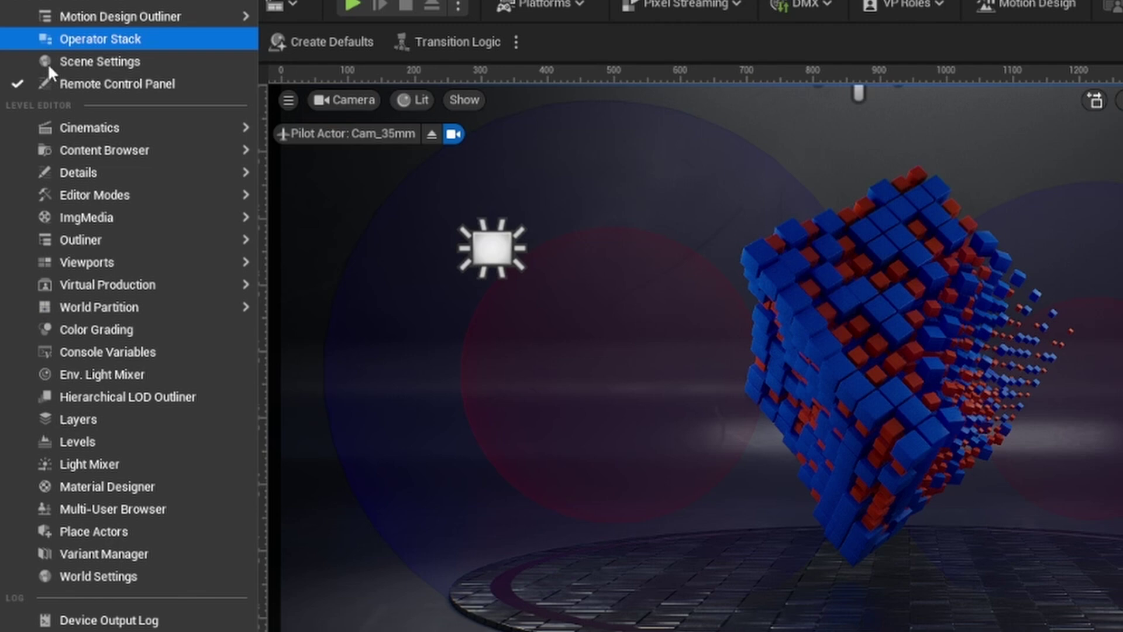
pyautogui.moveTo(193, 343)
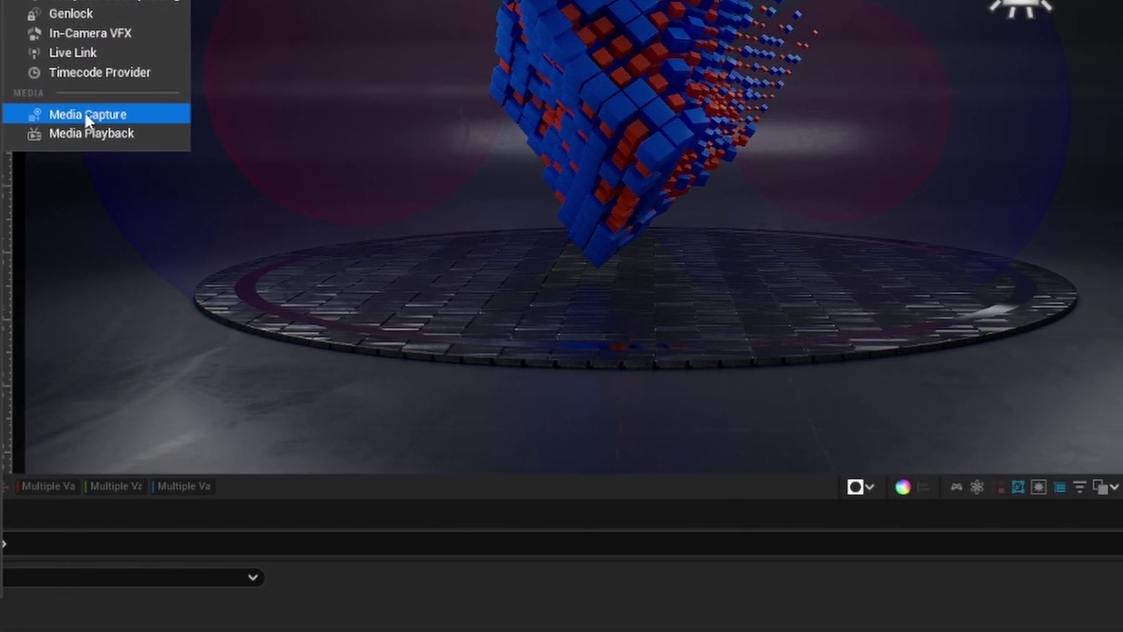
pyautogui.click(151, 188)
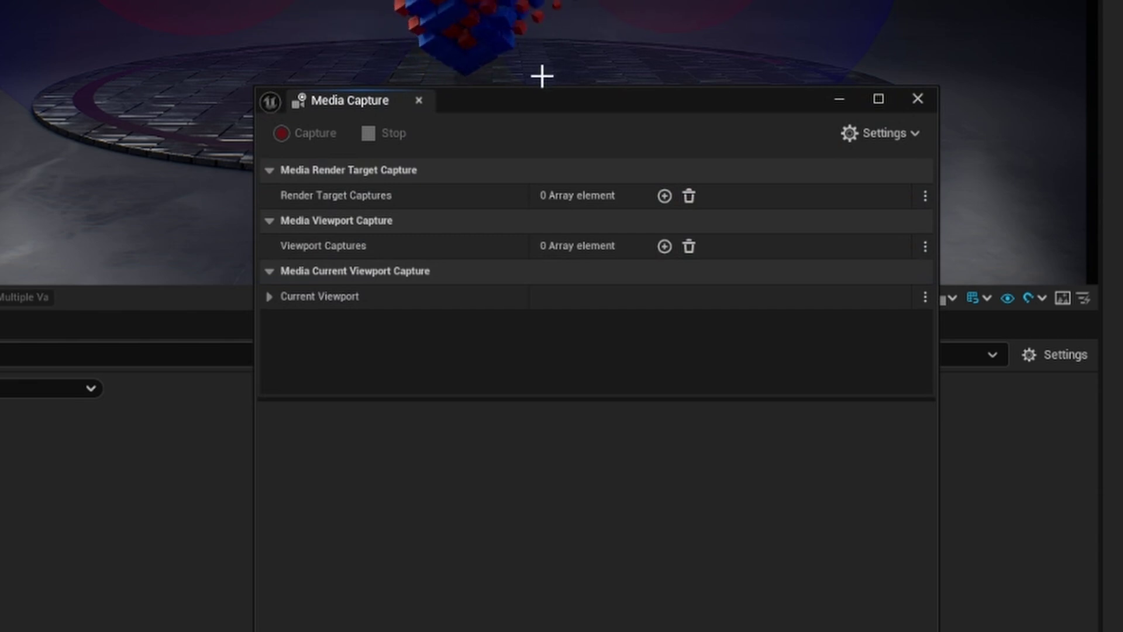
pyautogui.click(664, 246)
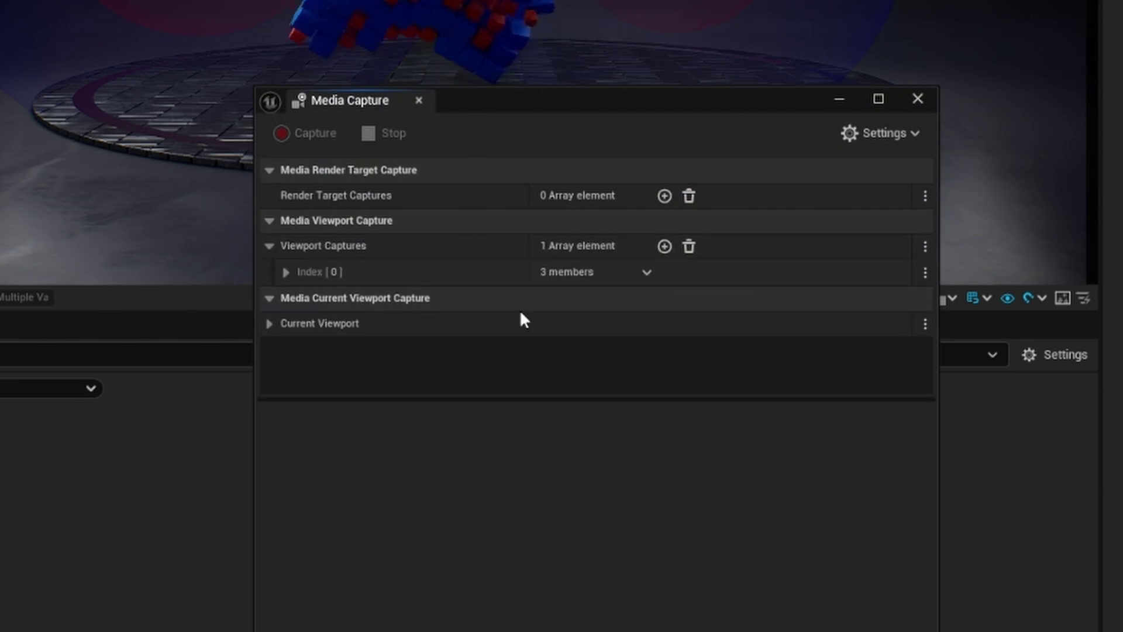
# Add one camera entry to the first viewport capture and assign Cam_35mm to it
pyautogui.click(286, 272)
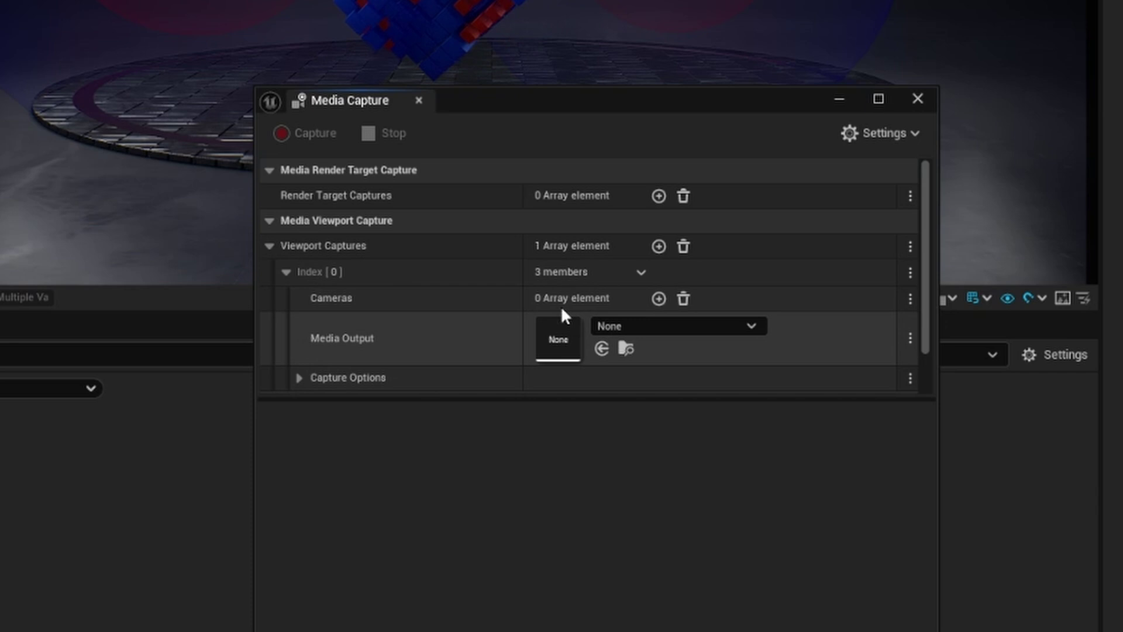
pyautogui.click(659, 299)
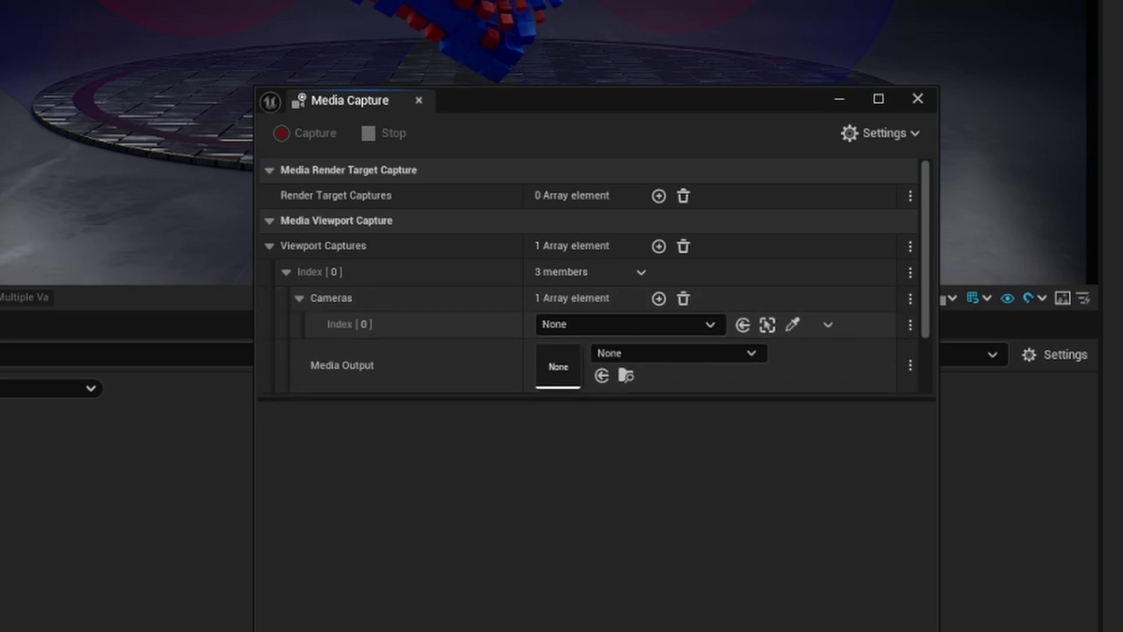
pyautogui.click(588, 324)
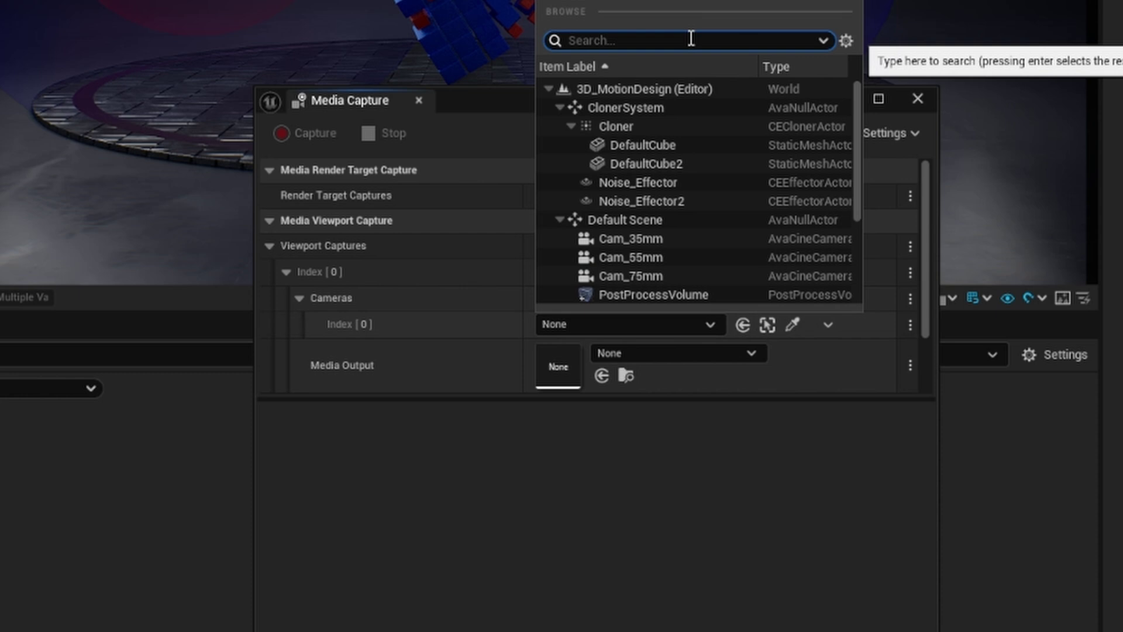
pyautogui.click(639, 237)
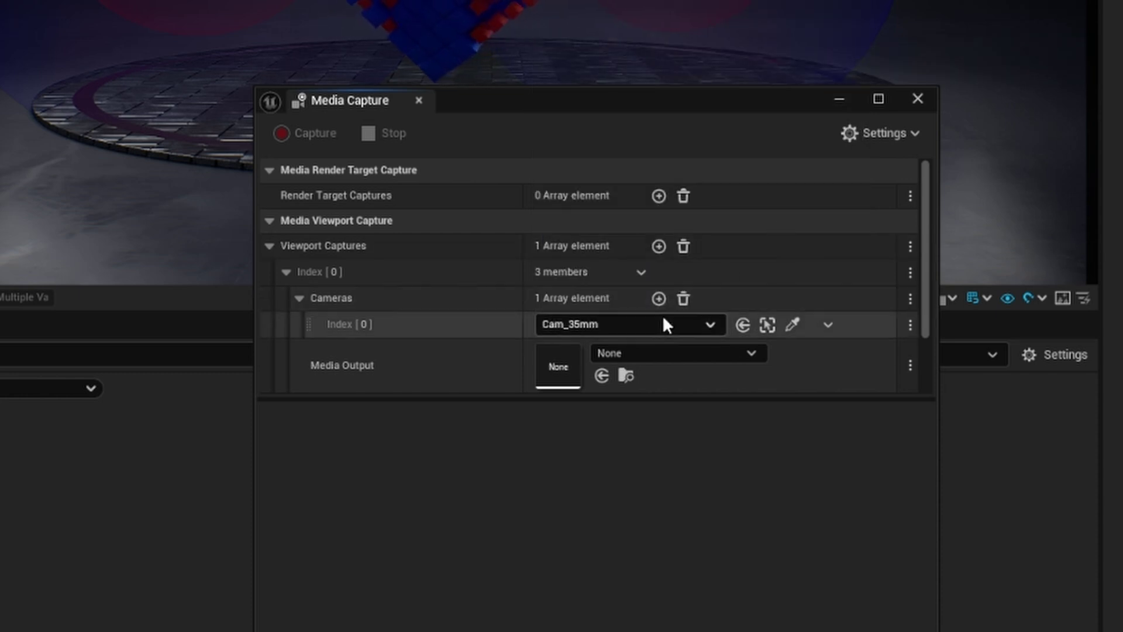
# Assign MD55-NDIOut1 as the viewport capture's media output and start the capture
pyautogui.click(662, 353)
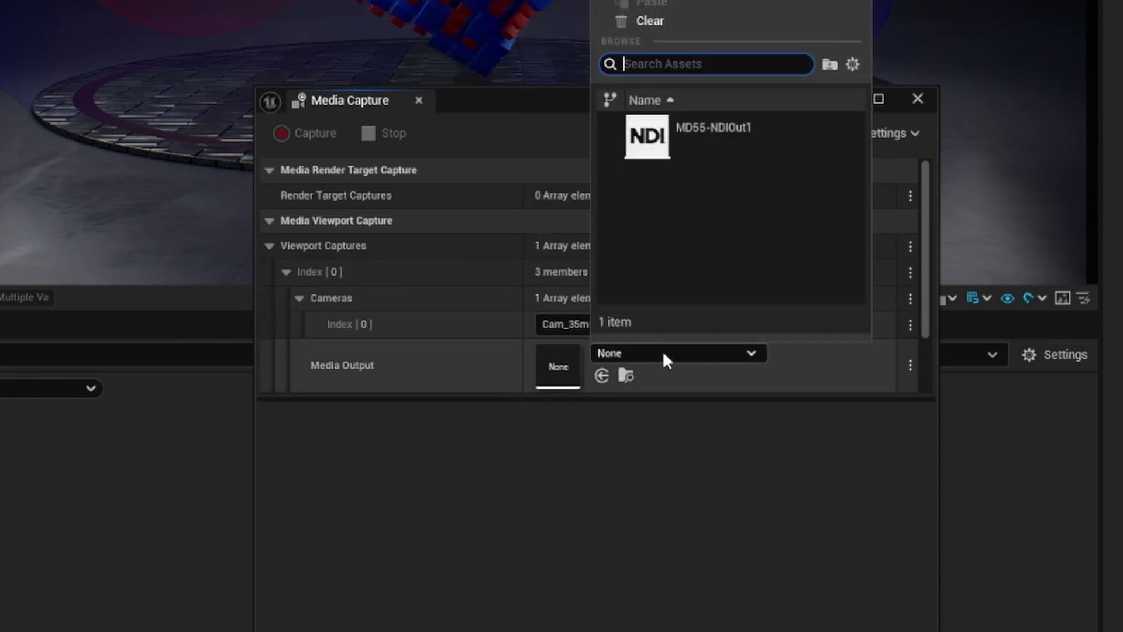
pyautogui.click(661, 134)
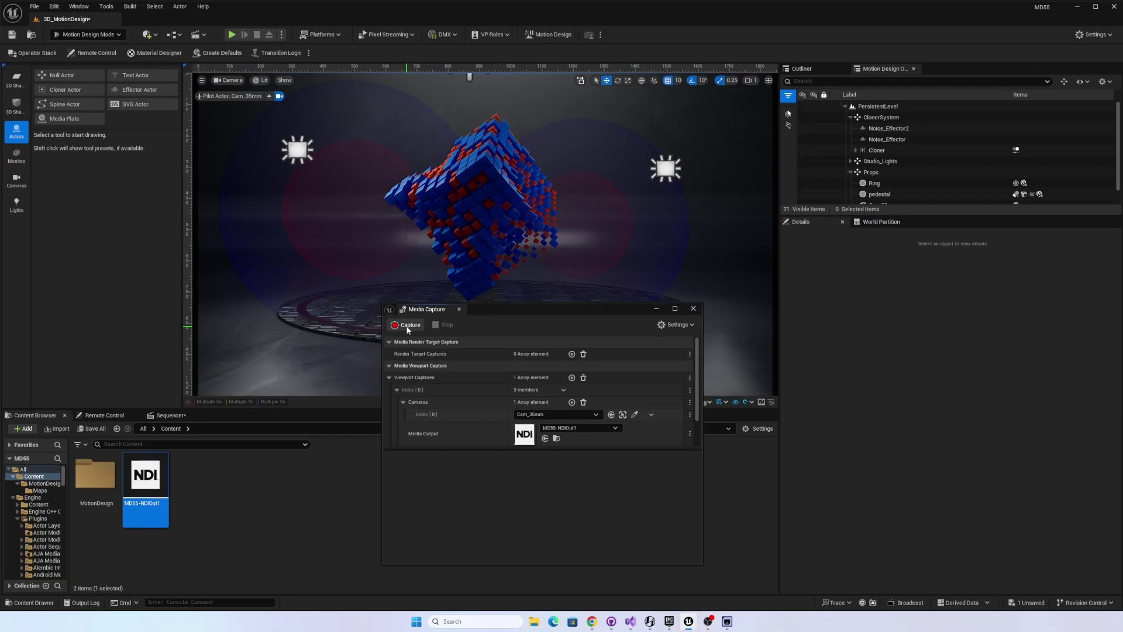
pyautogui.click(390, 291)
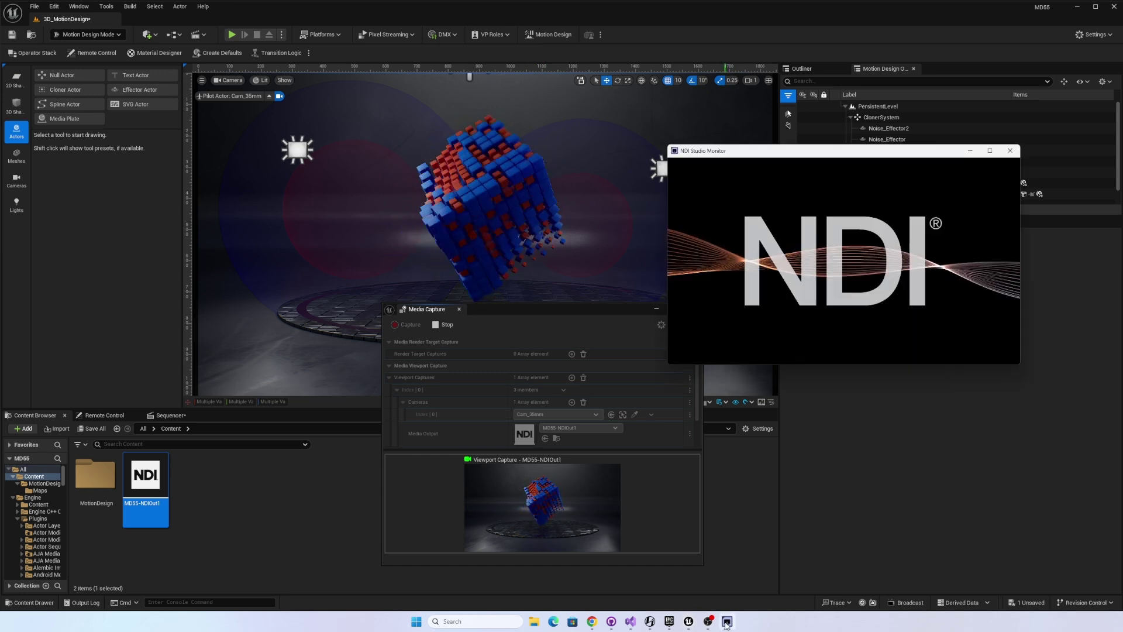
# Switch to NDI Studio Monitor, move its window over the editor viewport, and choose the local machine's MD55-NDI01 source
pyautogui.moveTo(760, 151); pyautogui.dragTo(666, 158)
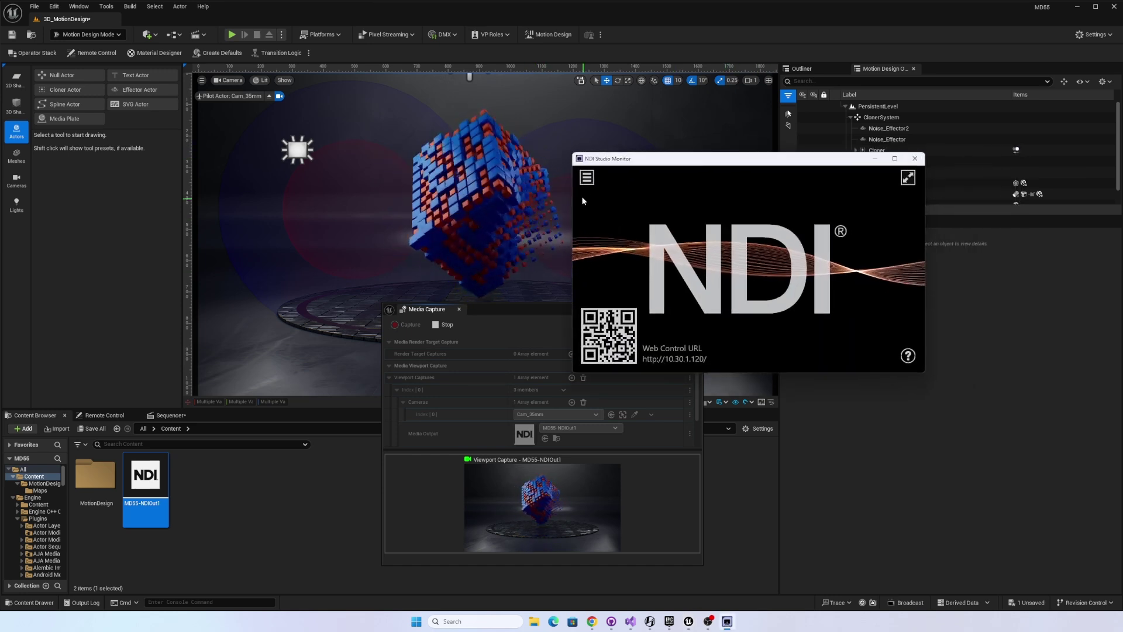
pyautogui.click(587, 177)
pyautogui.moveTo(626, 187)
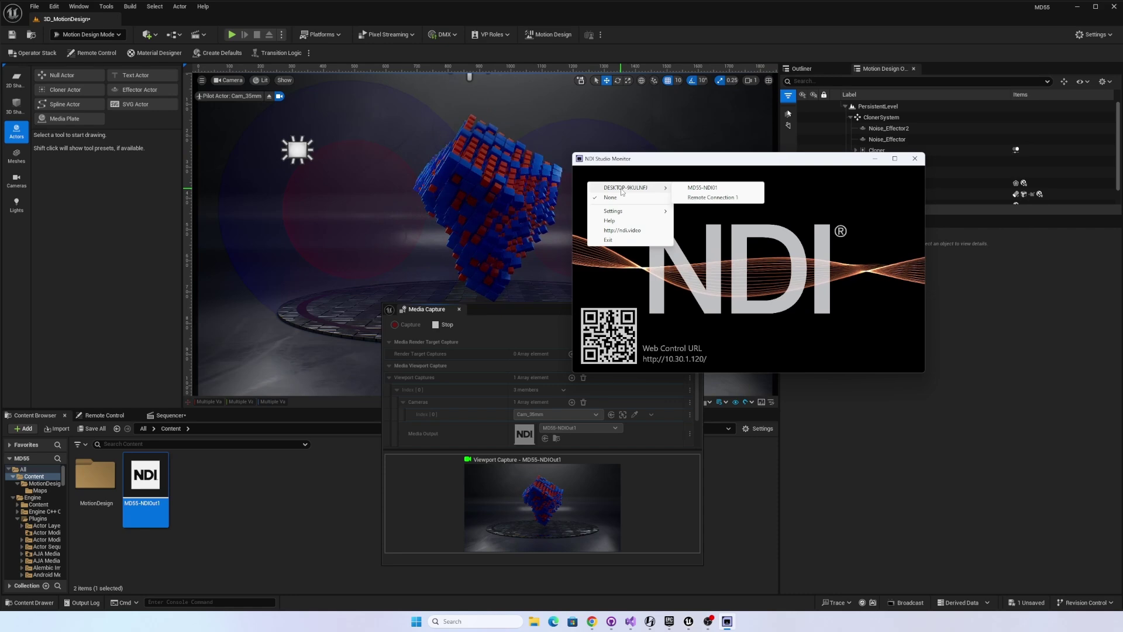
pyautogui.click(714, 189)
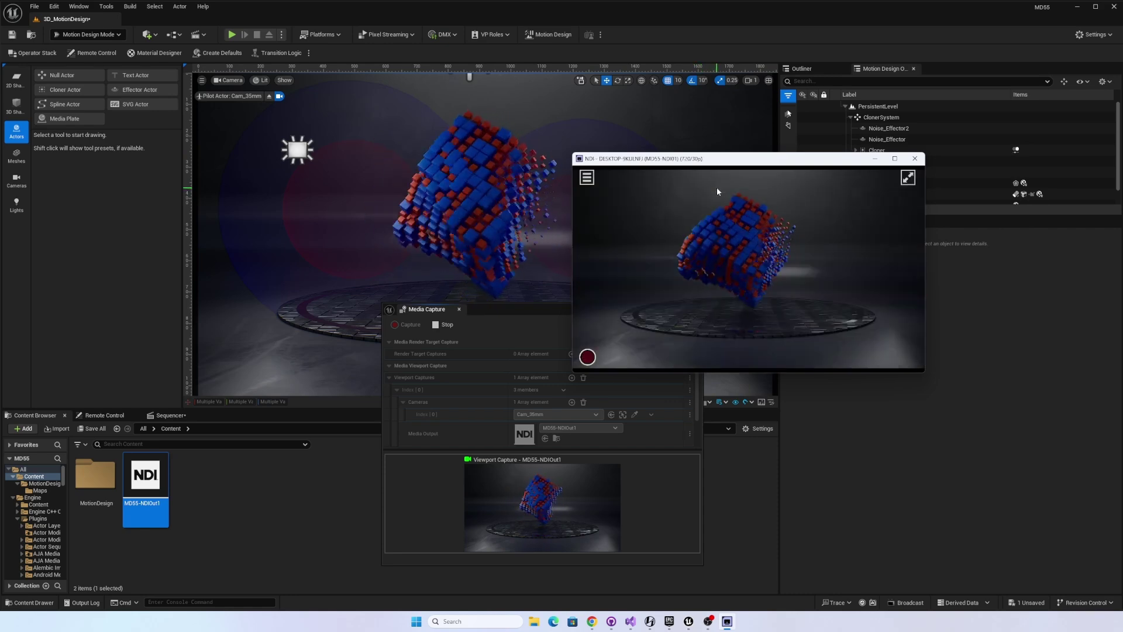